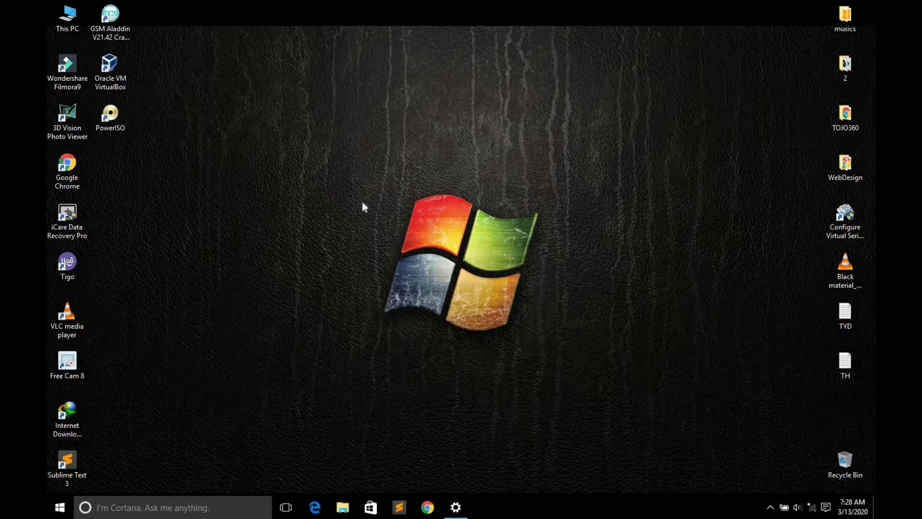
{"action": "right_click", "coordinate": [231, 104]}
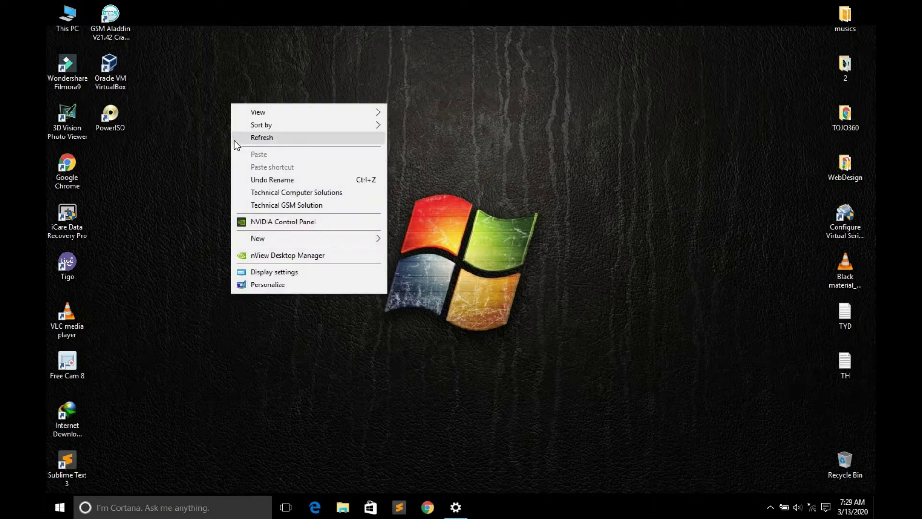
{"action": "left_click", "coordinate": [232, 139]}
{"action": "right_click", "coordinate": [234, 127]}
{"action": "left_click", "coordinate": [252, 163]}
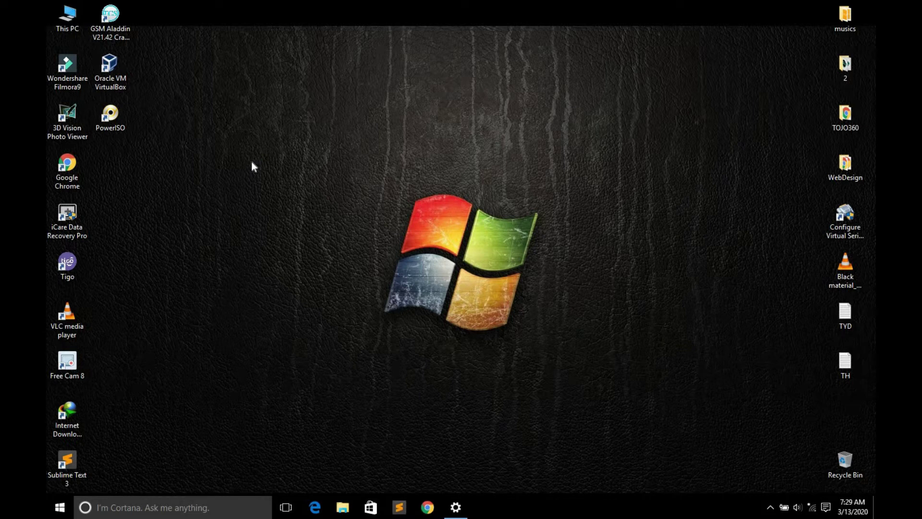
{"action": "right_click", "coordinate": [252, 162]}
{"action": "left_click", "coordinate": [262, 195]}
{"action": "right_click", "coordinate": [258, 172]}
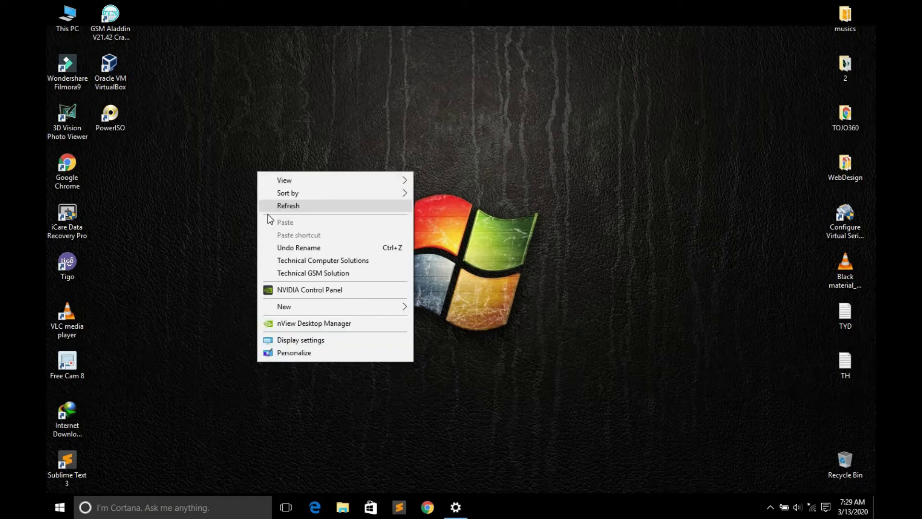
{"action": "left_click", "coordinate": [268, 210]}
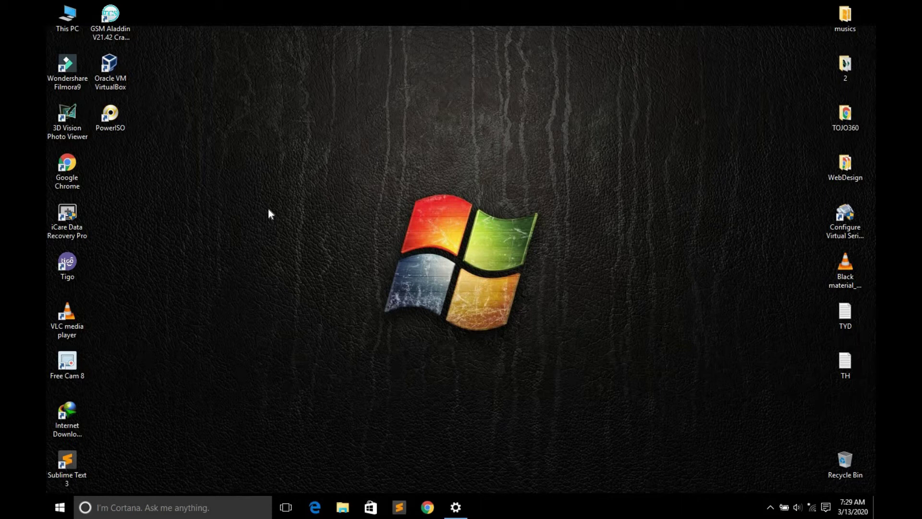
{"action": "right_click", "coordinate": [258, 193]}
{"action": "left_click", "coordinate": [267, 231]}
- Search Windows for "servi" and open the Services desktop app
{"action": "left_click", "coordinate": [60, 507]}
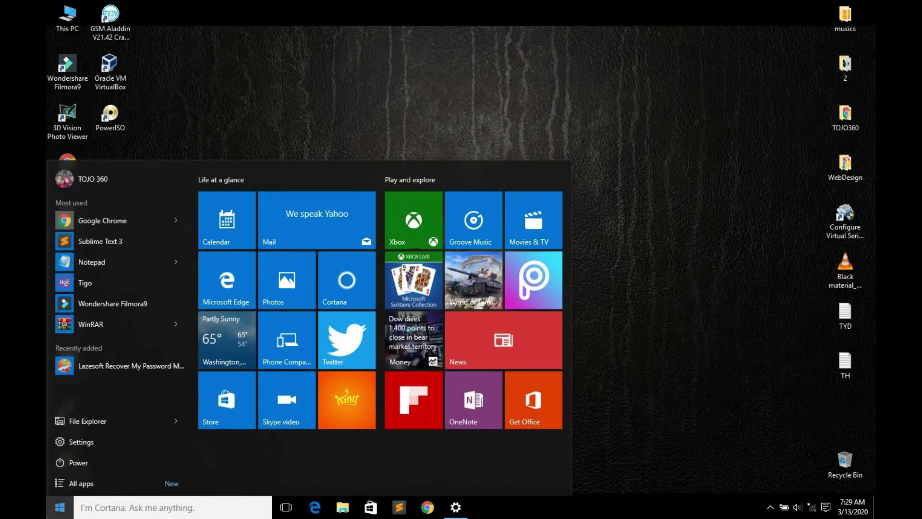
{"action": "type", "text": "servi"}
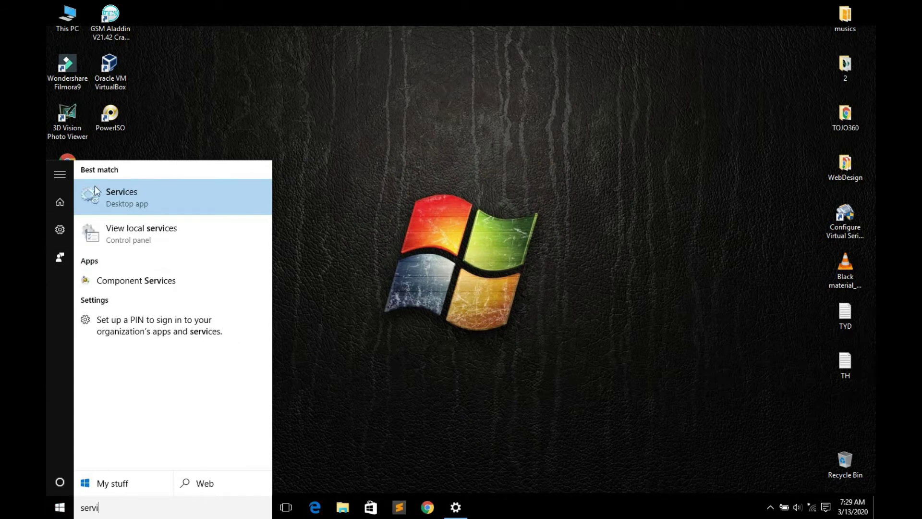
{"action": "left_click", "coordinate": [121, 195]}
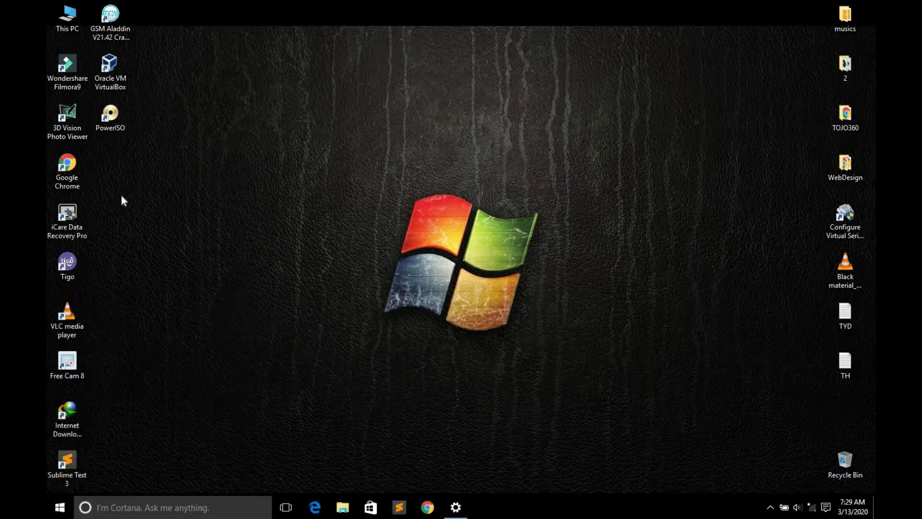
{"action": "left_click", "coordinate": [519, 8]}
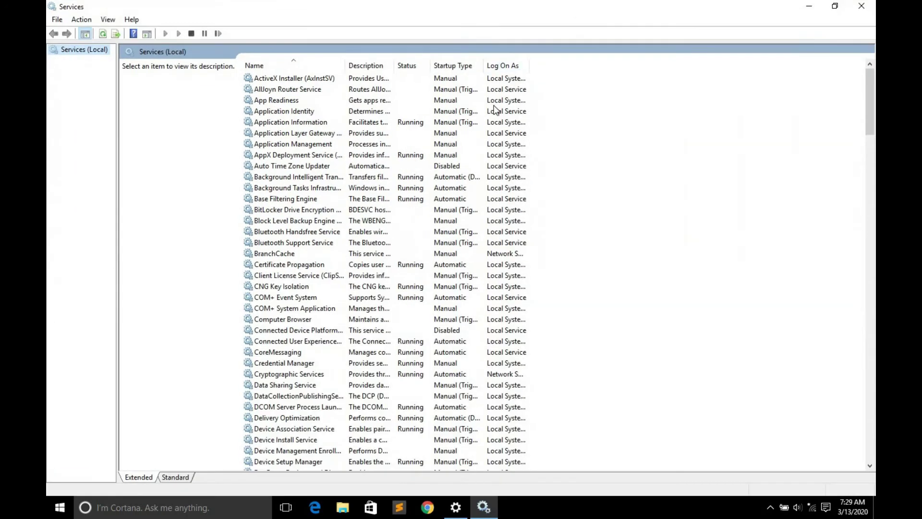
- Find the Windows Update service in the services list and open its properties
{"action": "scroll", "coordinate": [538, 143], "scroll_direction": "down", "scroll_amount": 2}
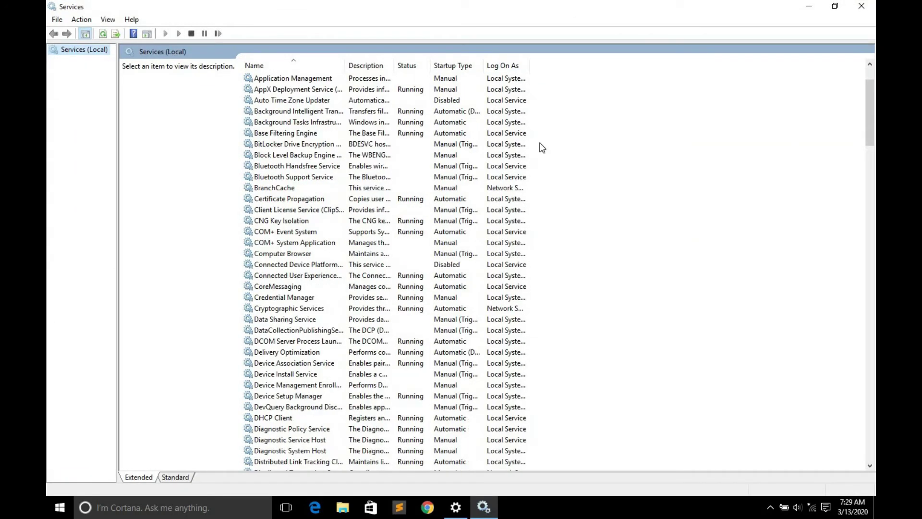
{"action": "scroll", "coordinate": [494, 170], "scroll_direction": "down", "scroll_amount": 12}
{"action": "scroll", "coordinate": [494, 171], "scroll_direction": "down", "scroll_amount": 6}
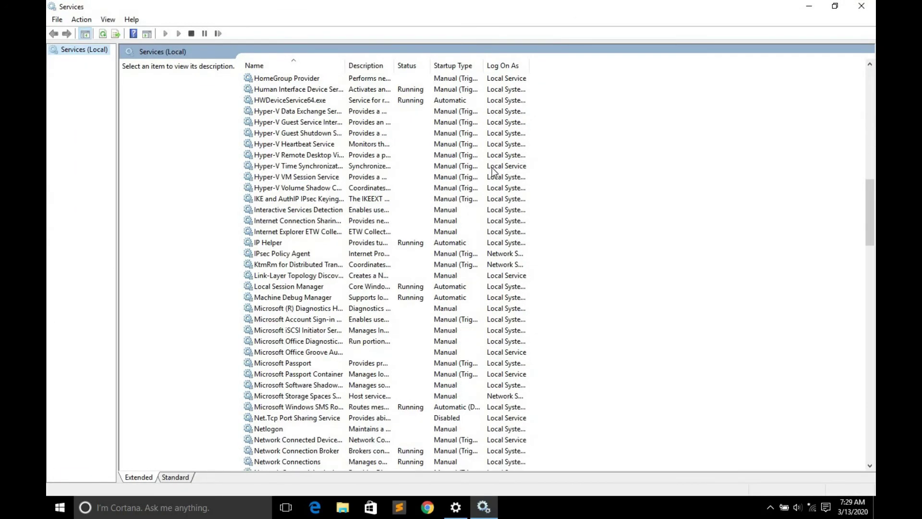
{"action": "scroll", "coordinate": [492, 171], "scroll_direction": "down", "scroll_amount": 20}
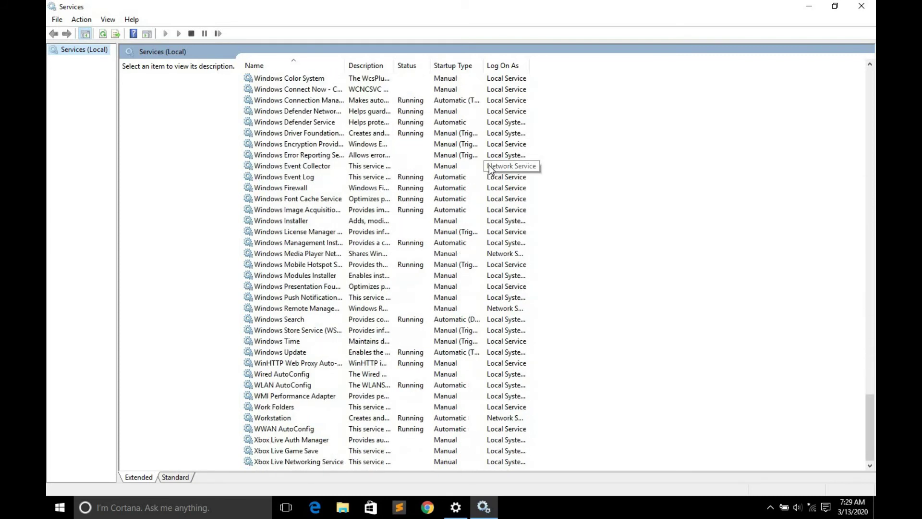
{"action": "left_click", "coordinate": [299, 353]}
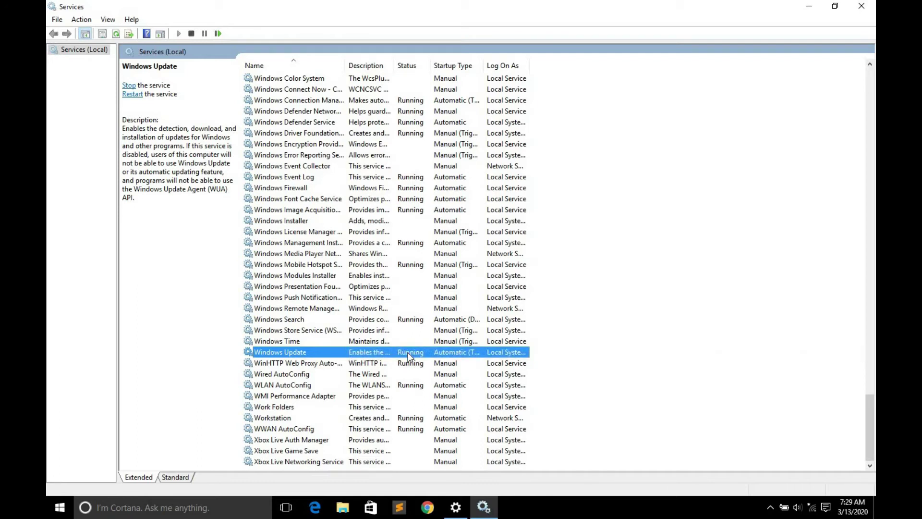
{"action": "double_click", "coordinate": [409, 353]}
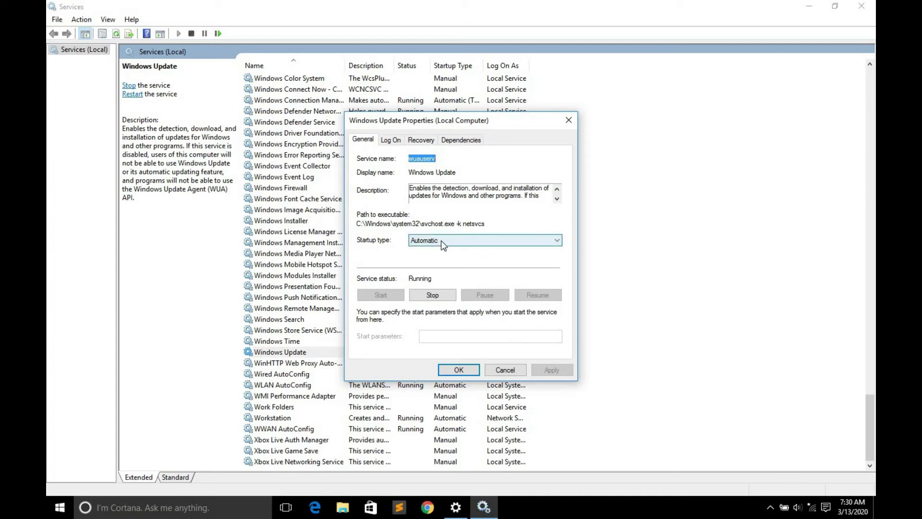
- Stop the Windows Update service, set its startup type to Disabled, apply the change and close Services
{"action": "left_click", "coordinate": [424, 298]}
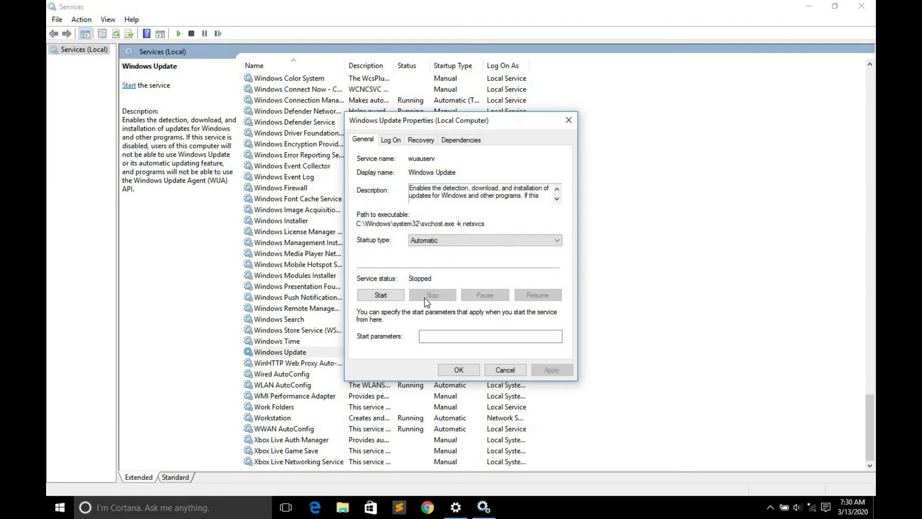
{"action": "left_click", "coordinate": [435, 240]}
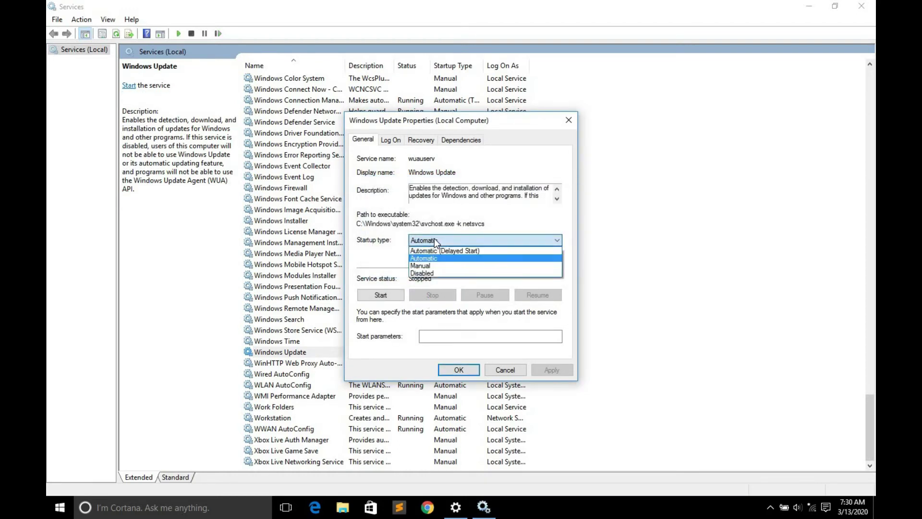
{"action": "left_click", "coordinate": [440, 272]}
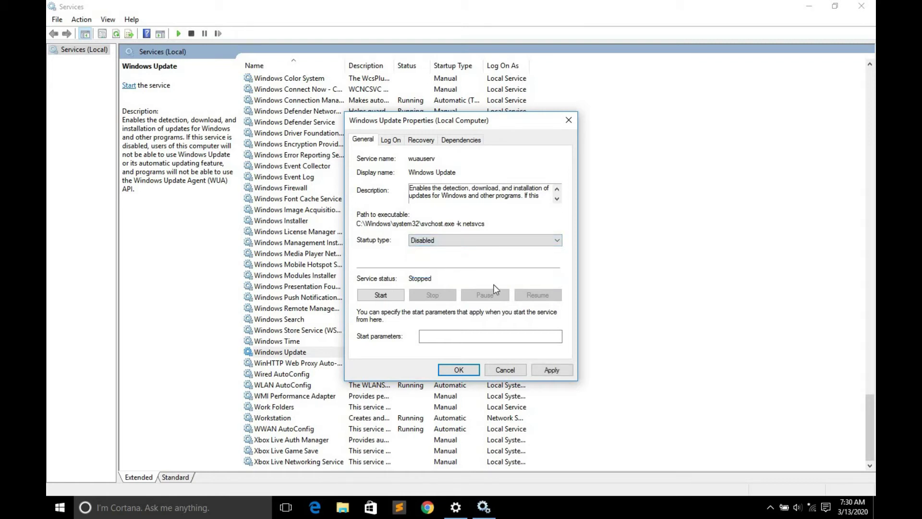
{"action": "left_click", "coordinate": [553, 369]}
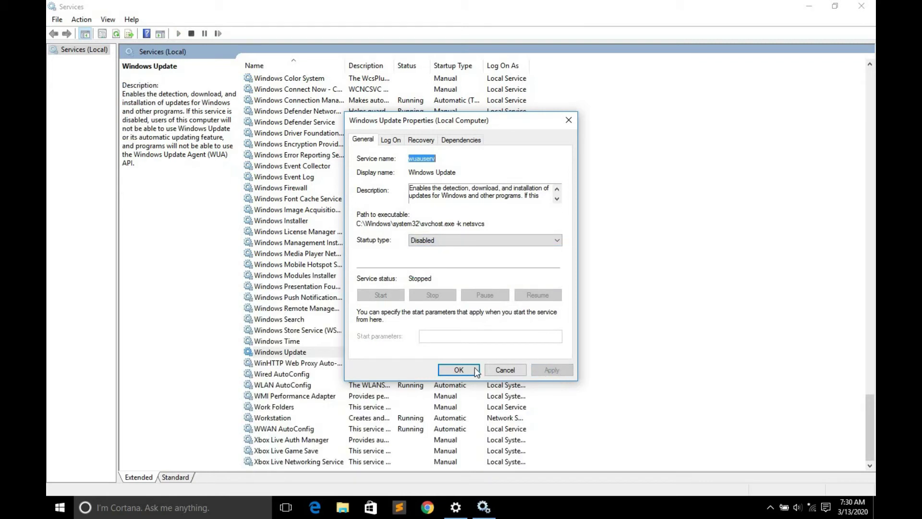
{"action": "left_click", "coordinate": [457, 370]}
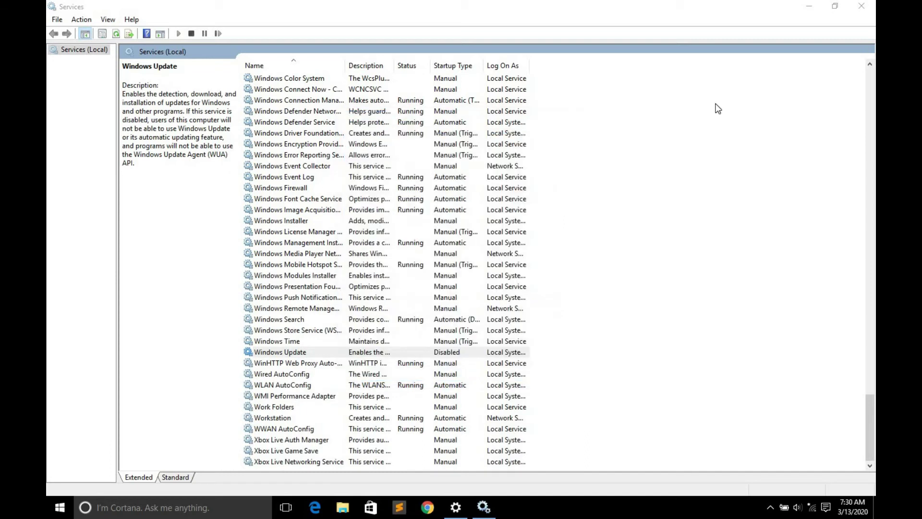
{"action": "left_click", "coordinate": [863, 6]}
{"action": "right_click", "coordinate": [289, 179]}
{"action": "left_click", "coordinate": [303, 214]}
{"action": "right_click", "coordinate": [297, 200]}
{"action": "left_click", "coordinate": [310, 233]}
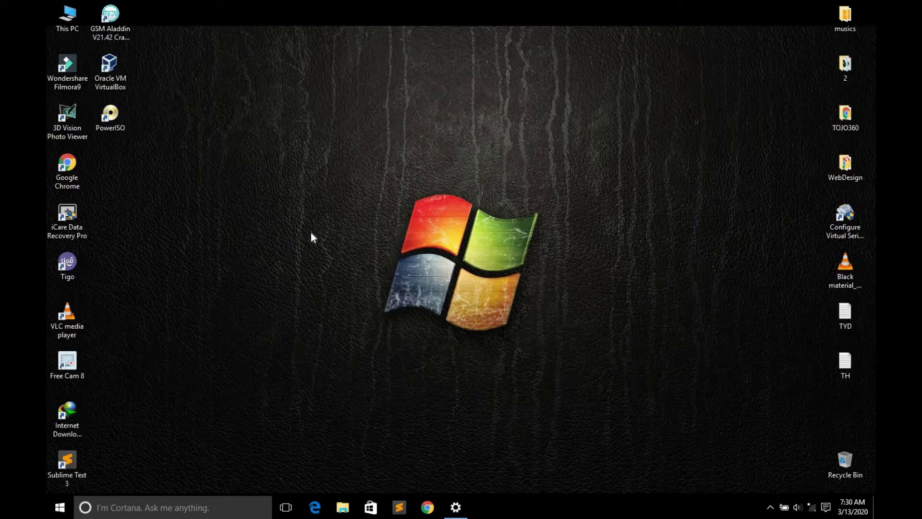
{"action": "right_click", "coordinate": [291, 198]}
{"action": "left_click", "coordinate": [304, 230]}
- Open Computer Management for This PC and show the devices in Device Manager
{"action": "right_click", "coordinate": [76, 16]}
{"action": "left_click", "coordinate": [85, 50]}
{"action": "right_click", "coordinate": [309, 125]}
{"action": "left_click", "coordinate": [330, 154]}
{"action": "right_click", "coordinate": [418, 158]}
{"action": "left_click", "coordinate": [447, 191]}
{"action": "right_click", "coordinate": [437, 160]}
{"action": "left_click", "coordinate": [451, 193]}
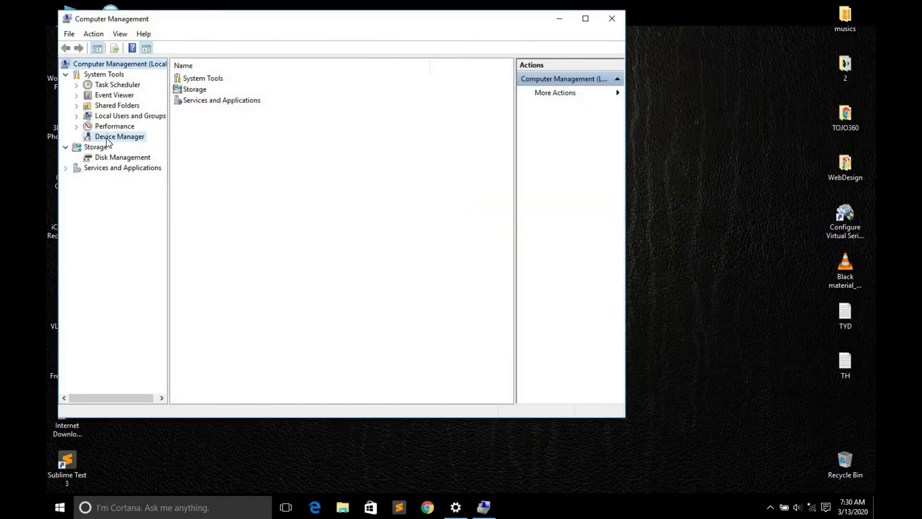
{"action": "left_click", "coordinate": [107, 137]}
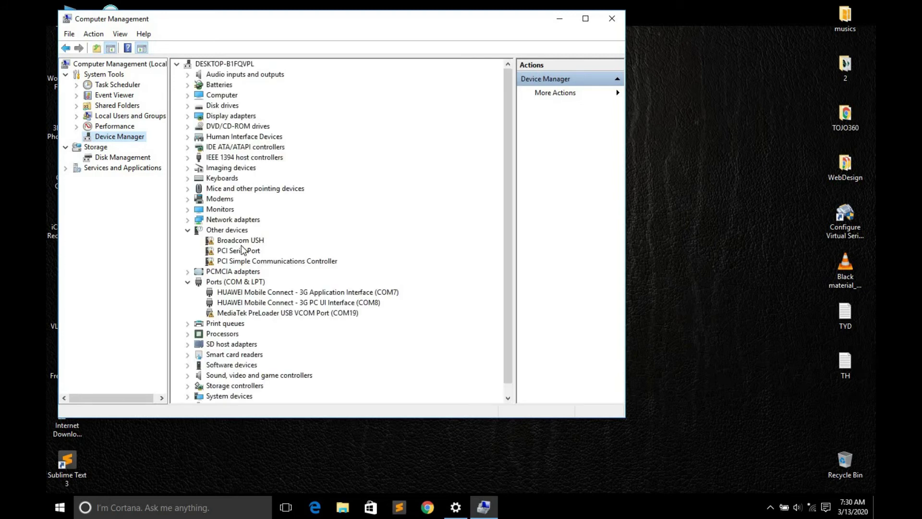
- Try to update the Broadcom USH driver with an automatic search for driver software, and close Computer Management
{"action": "right_click", "coordinate": [223, 243]}
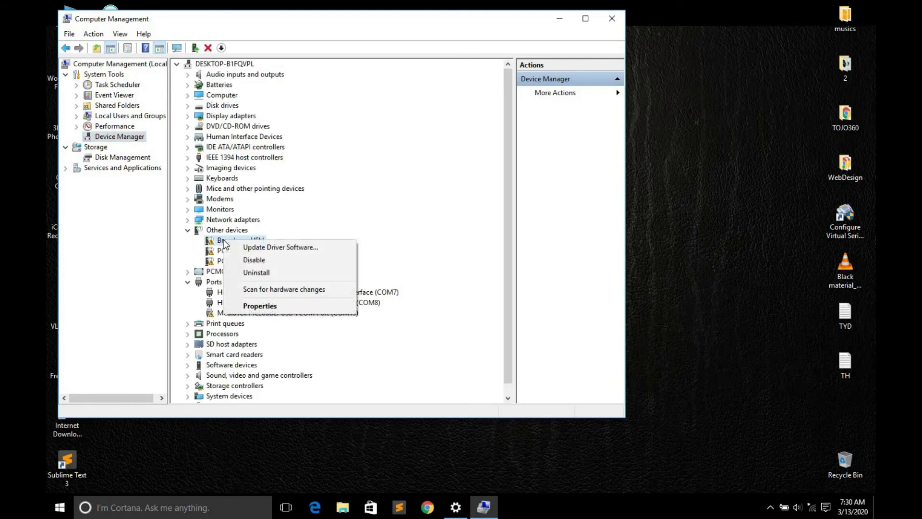
{"action": "left_click", "coordinate": [262, 243]}
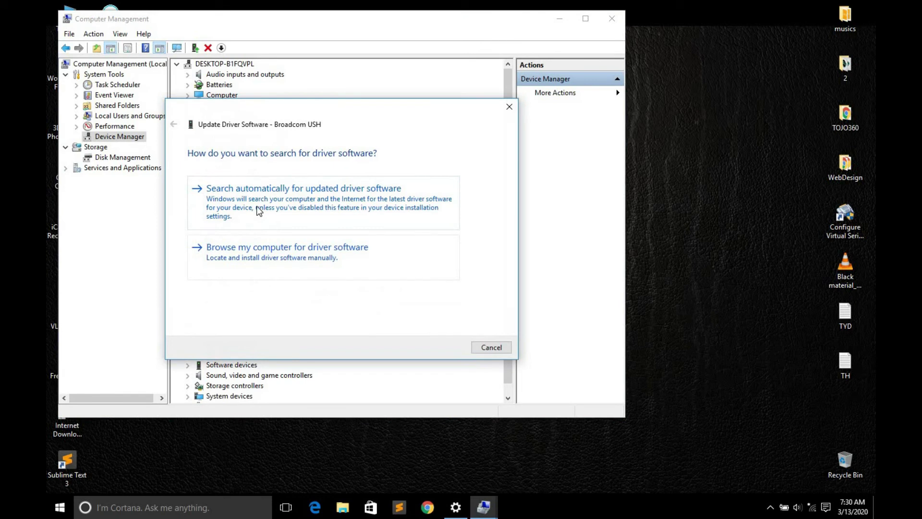
{"action": "left_click", "coordinate": [365, 204]}
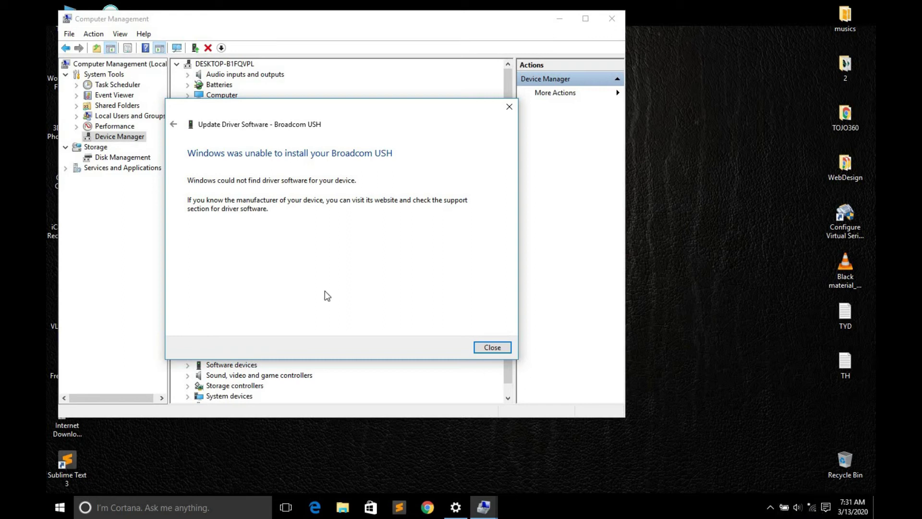
{"action": "left_click", "coordinate": [495, 347]}
{"action": "left_click", "coordinate": [602, 22]}
{"action": "right_click", "coordinate": [352, 117]}
{"action": "left_click", "coordinate": [370, 149]}
{"action": "right_click", "coordinate": [363, 129]}
{"action": "left_click", "coordinate": [376, 162]}
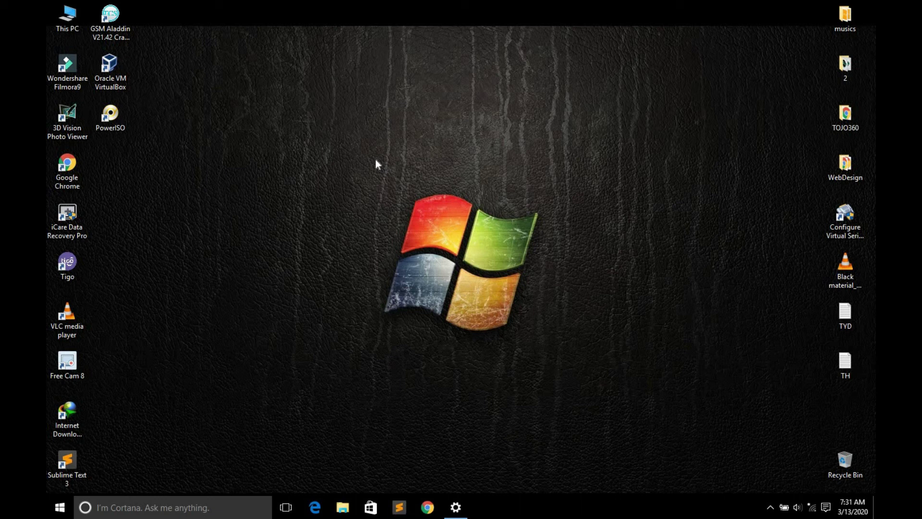
{"action": "right_click", "coordinate": [316, 153]}
{"action": "left_click", "coordinate": [329, 187]}
{"action": "right_click", "coordinate": [232, 203]}
{"action": "left_click", "coordinate": [255, 232]}
- Bring up the open Network & Internet settings window and close it
{"action": "left_click", "coordinate": [455, 507]}
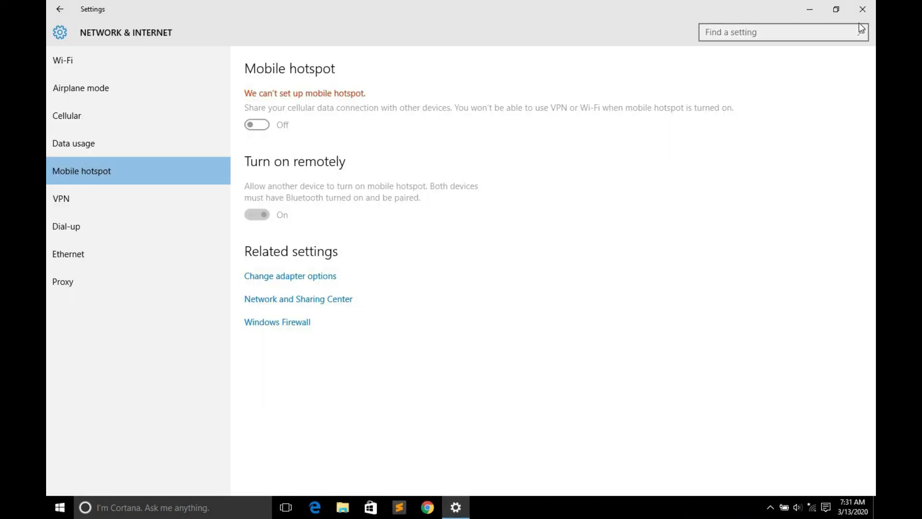
{"action": "left_click", "coordinate": [862, 9]}
{"action": "right_click", "coordinate": [386, 201]}
{"action": "left_click", "coordinate": [399, 232]}
{"action": "right_click", "coordinate": [220, 126]}
{"action": "left_click", "coordinate": [232, 156]}
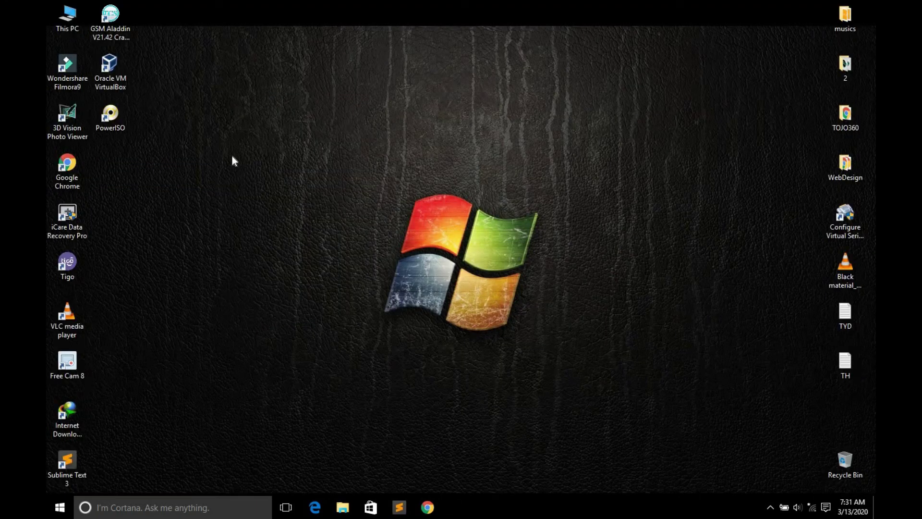
{"action": "right_click", "coordinate": [232, 157]}
{"action": "left_click", "coordinate": [254, 187]}
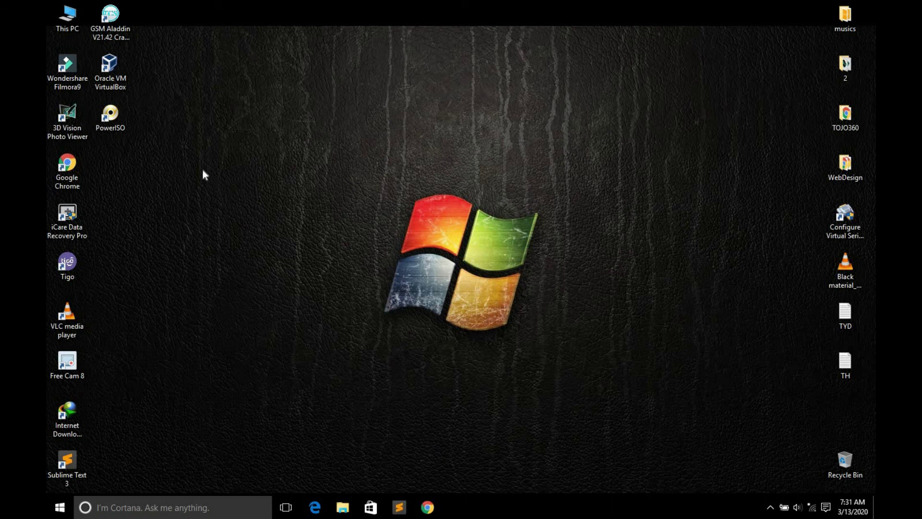